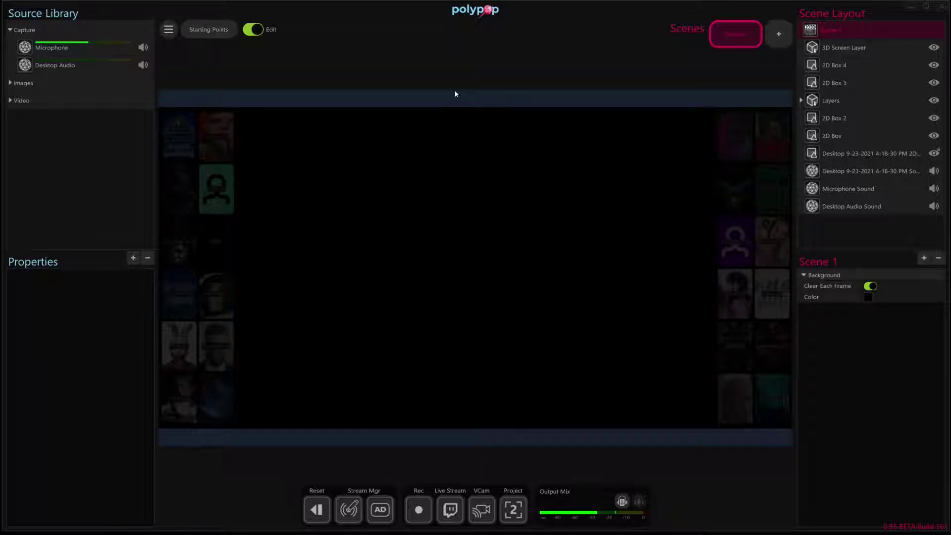
- Add the Coin 3 3D object emitter preset to the 3D Screen Layer and move the emitter down and left of the canvas centre
click(871, 47)
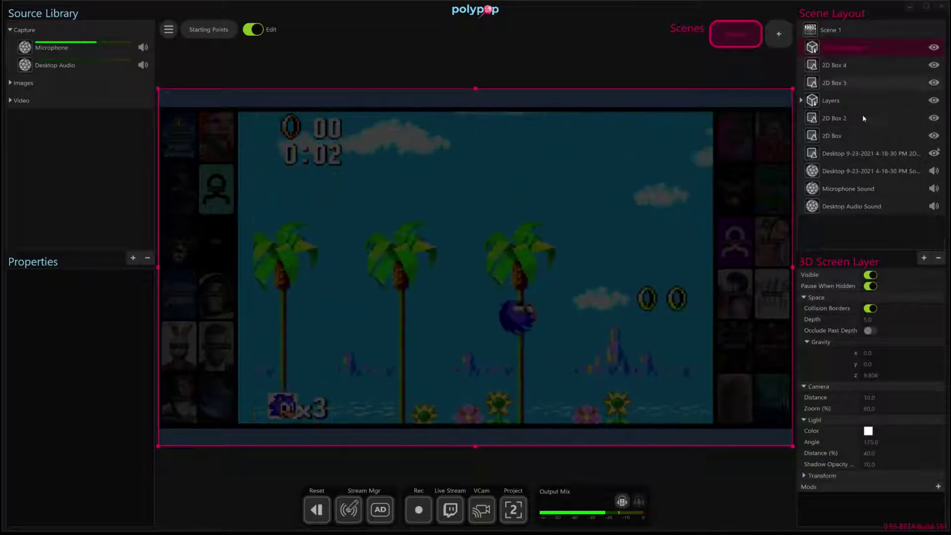
click(925, 258)
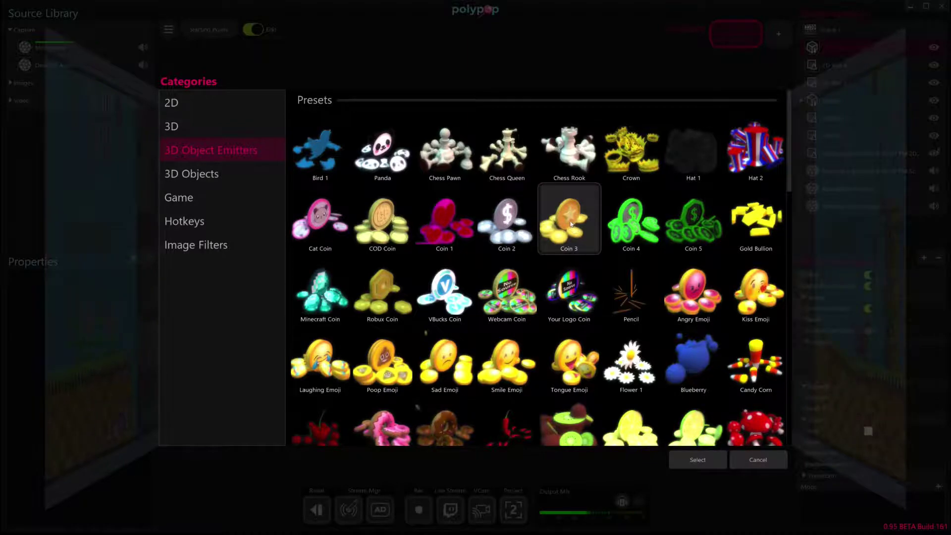
double_click(570, 223)
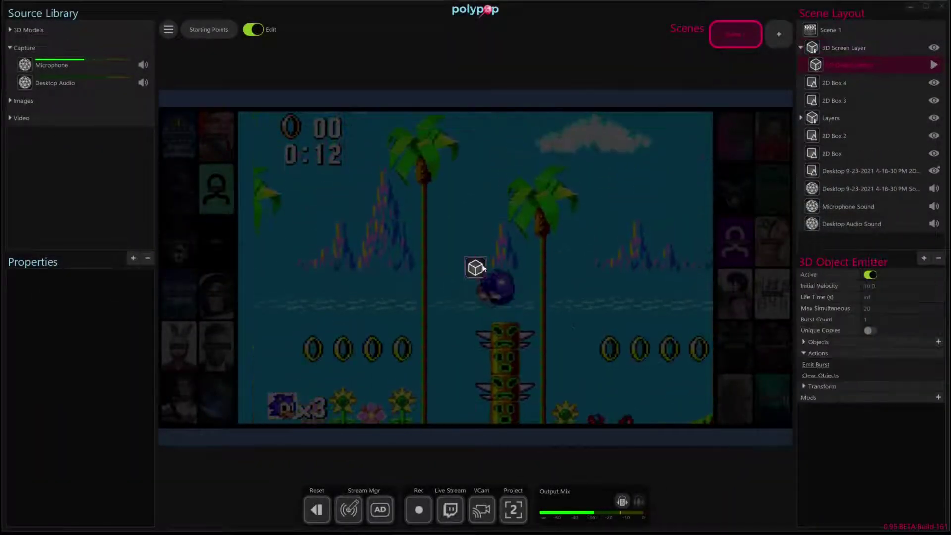
drag(484, 268, 396, 331)
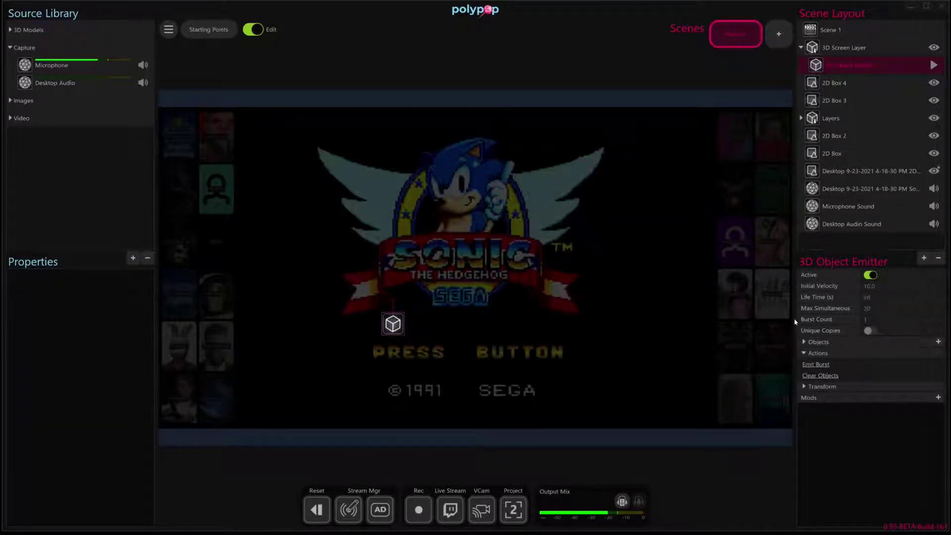
- Emit several test coins, relocating the emitter to the lower right part of the canvas between bursts
click(816, 365)
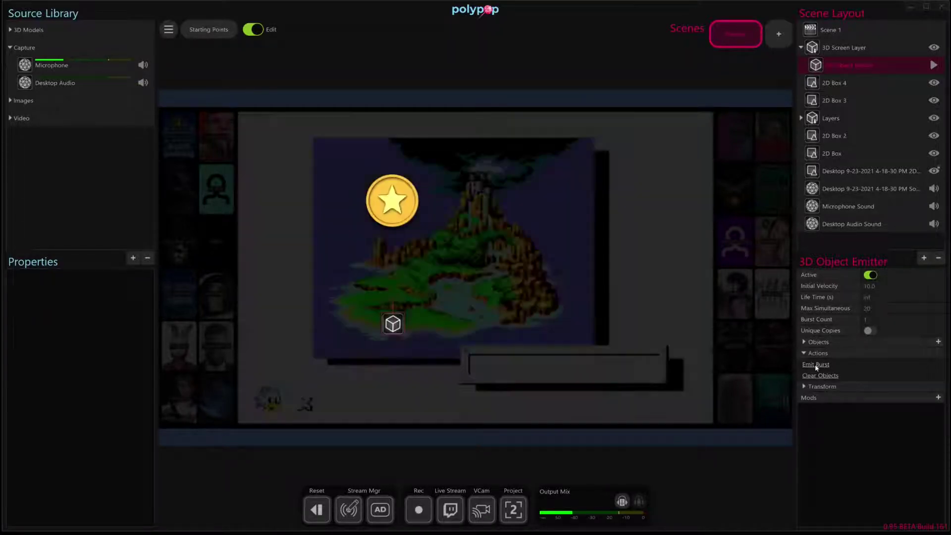
click(815, 365)
click(815, 365)
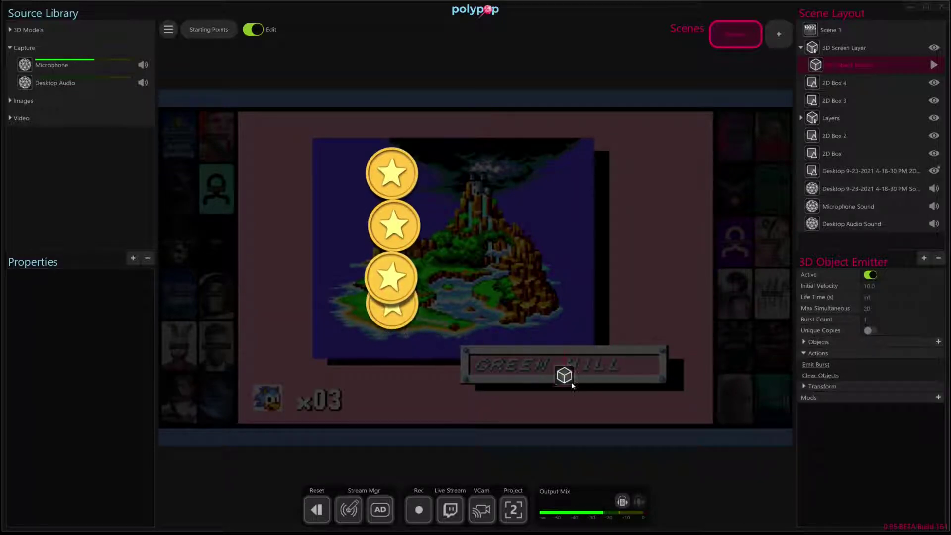
click(826, 366)
click(817, 364)
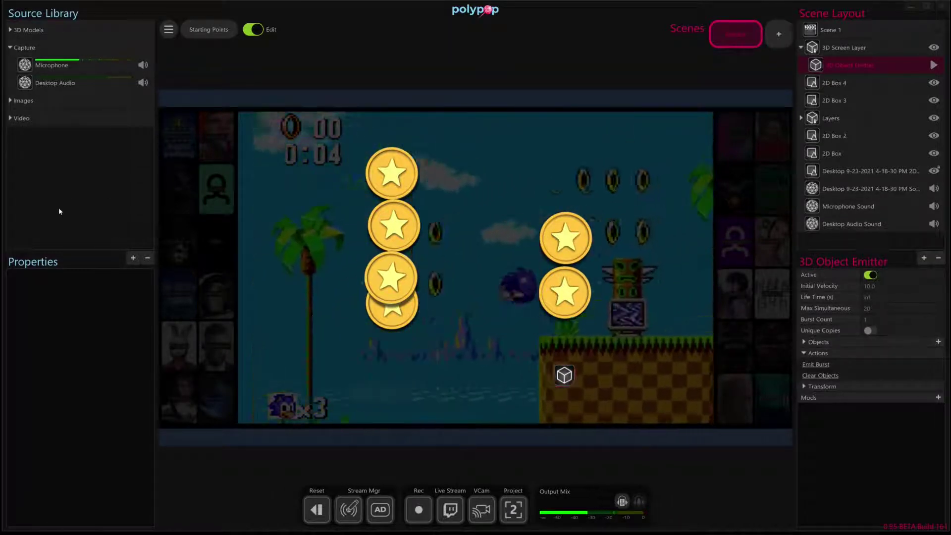
- Add a Twitch web service to the source library
click(132, 258)
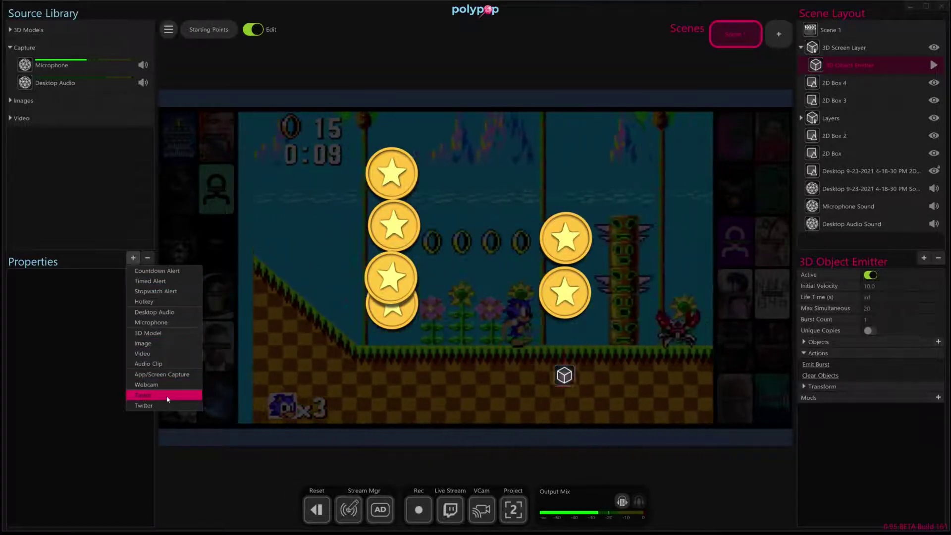
click(166, 395)
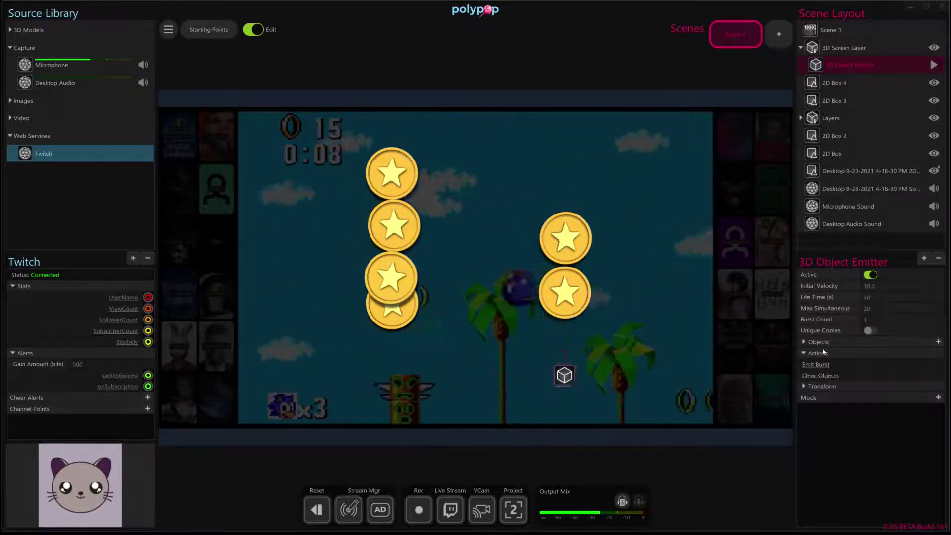
- Emit two more test coins and shift the emitter toward the horizontal centre of the canvas
click(814, 365)
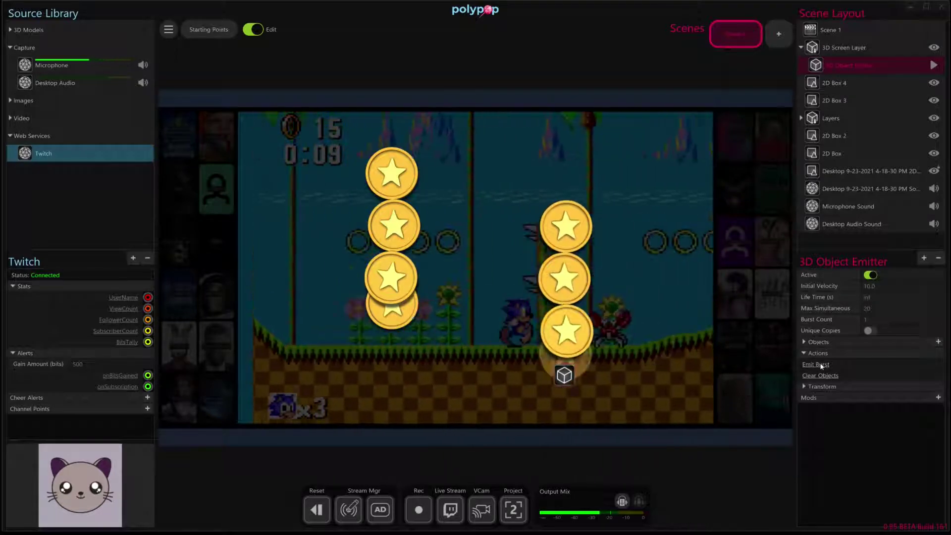
click(814, 365)
drag(546, 386, 482, 383)
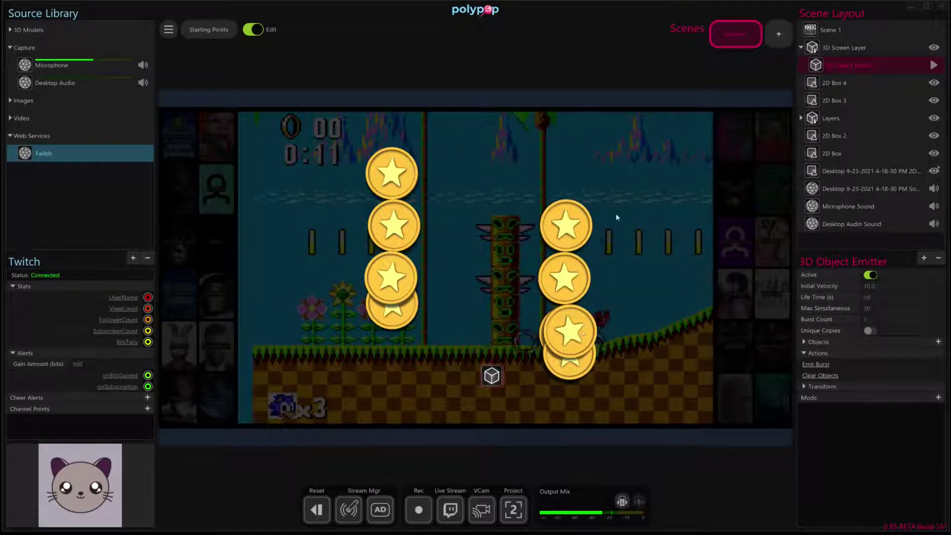
- Link Twitch's onBitsGained alert to the emitter's Emit Burst action, fire the alert twice as a test, and reposition the emitter on the canvas
drag(147, 375, 803, 364)
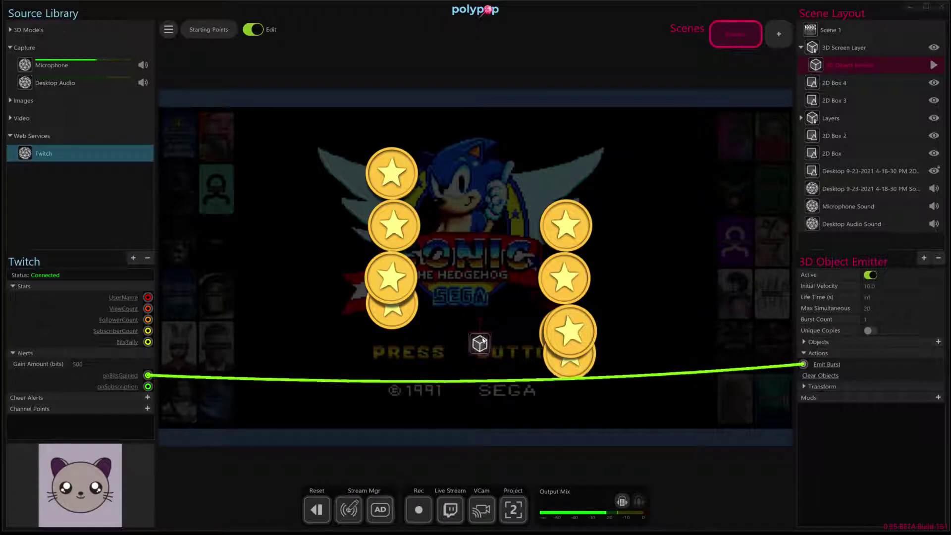
click(116, 376)
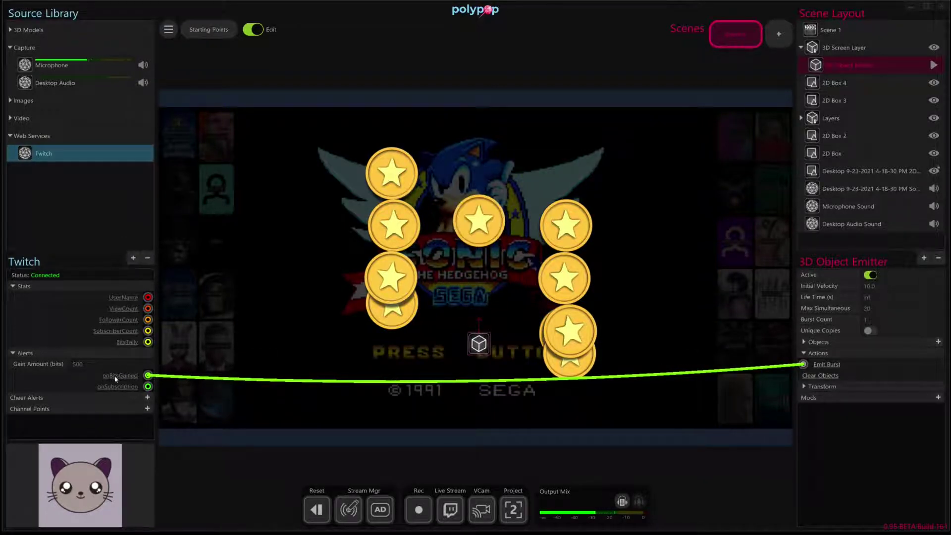
click(115, 377)
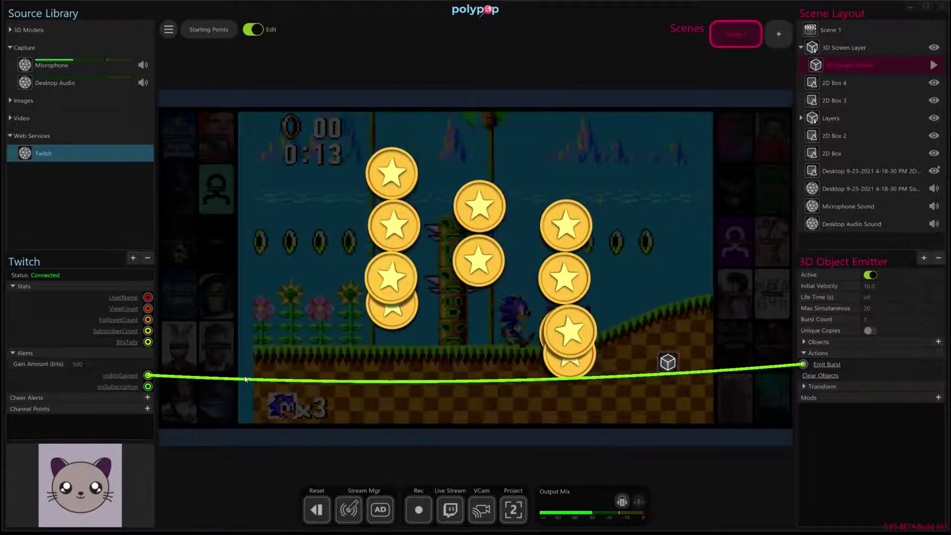
drag(668, 362, 676, 346)
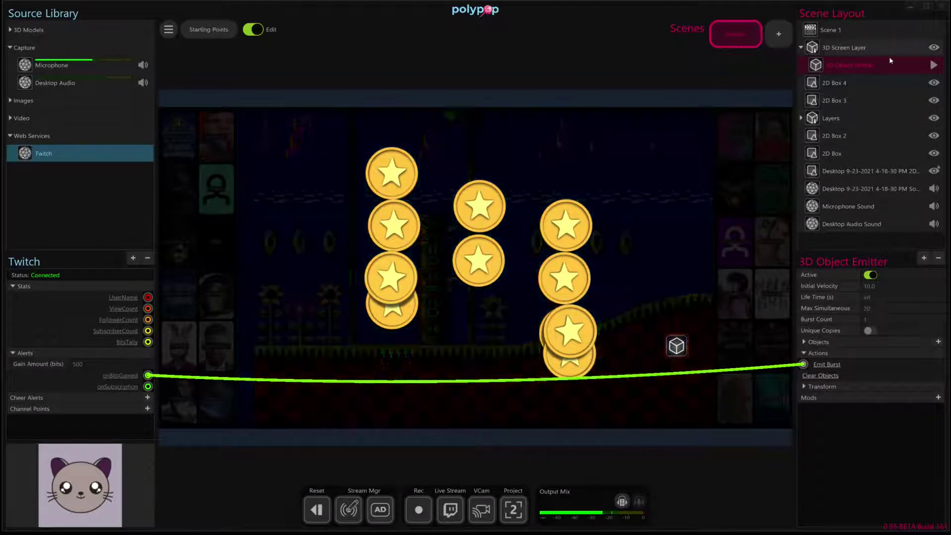
- Set the 3D Screen Layer's gravity to 0 on z and -9.806 on y
click(853, 52)
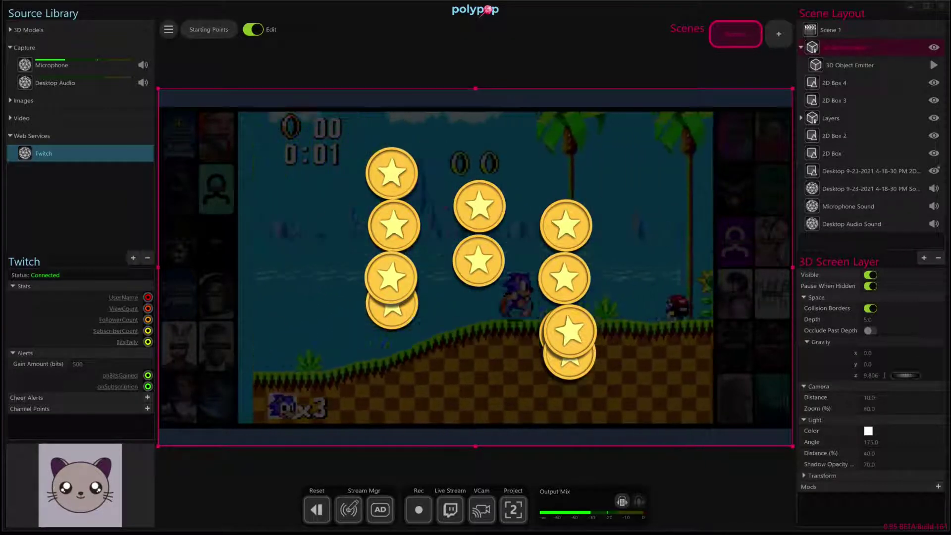
click(879, 374)
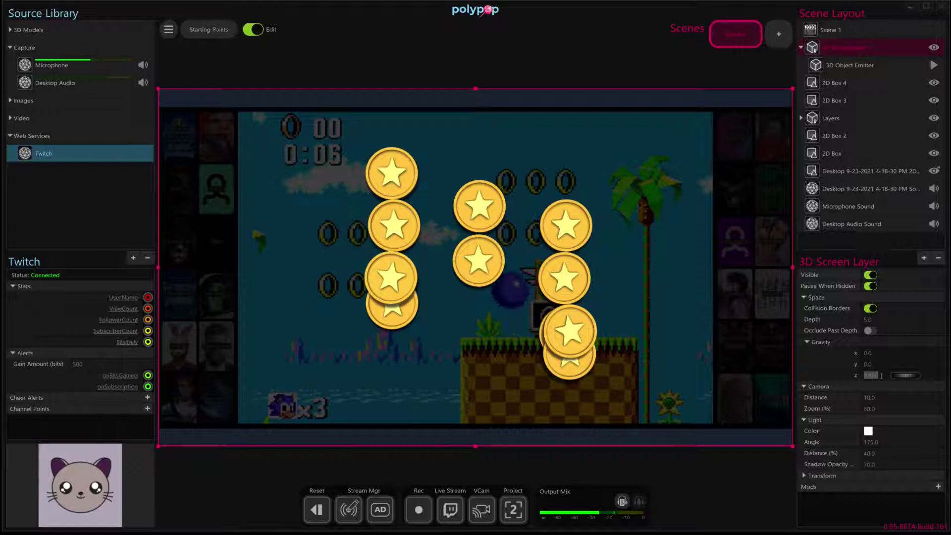
text(0)
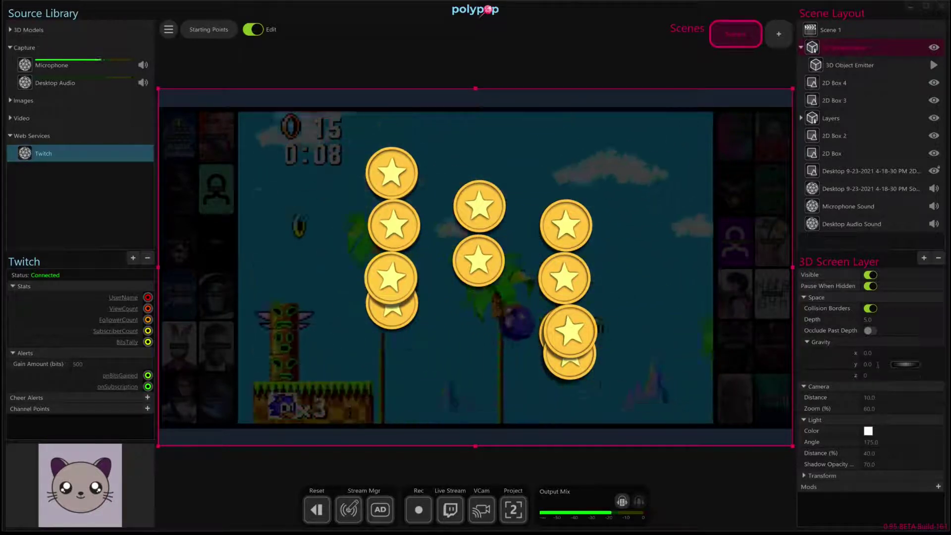
click(877, 364)
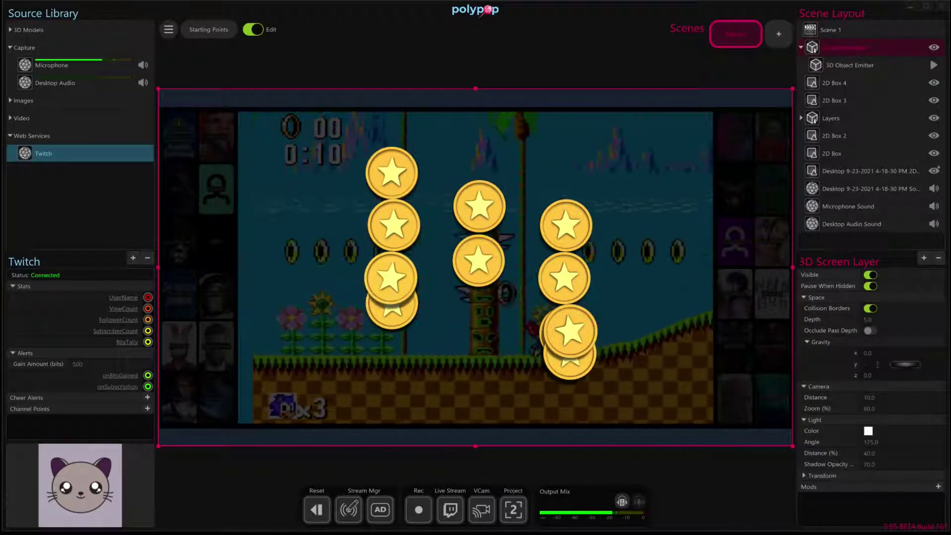
text(-9.80)
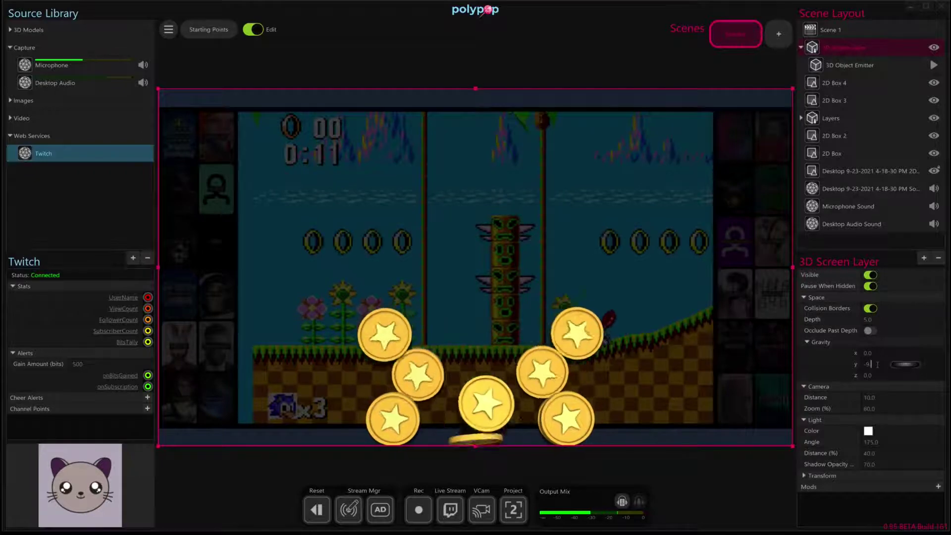
text(6)
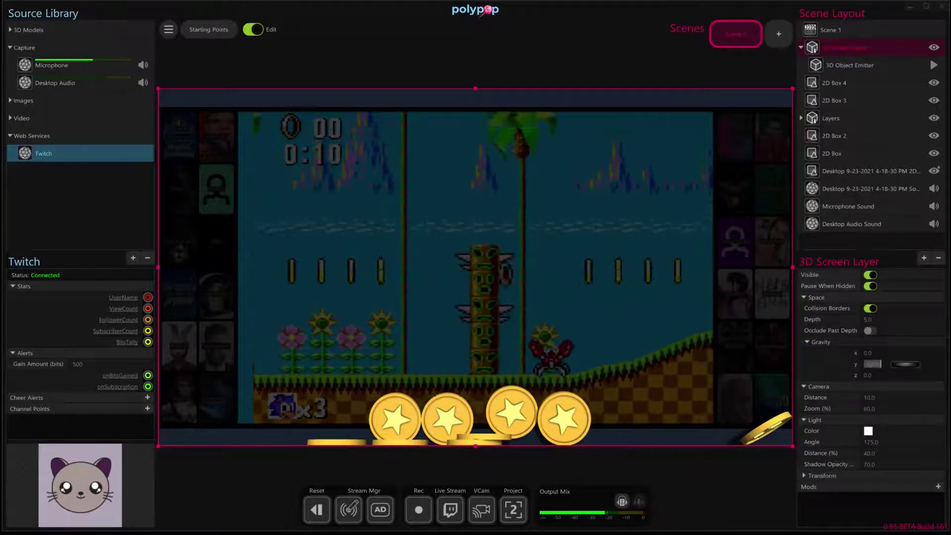
- Try an upward gravity of 9.806 on the layer's y axis and restore it to -9.806
click(864, 364)
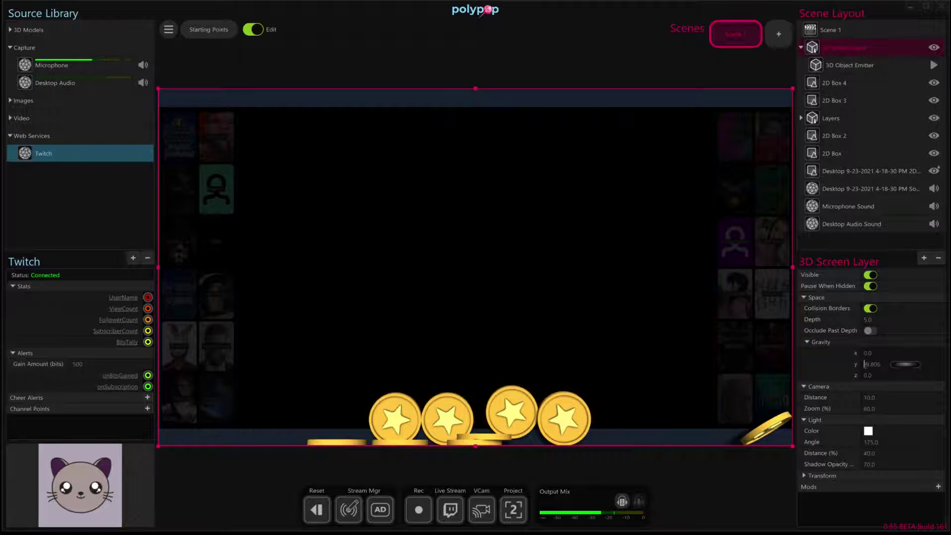
key(Return)
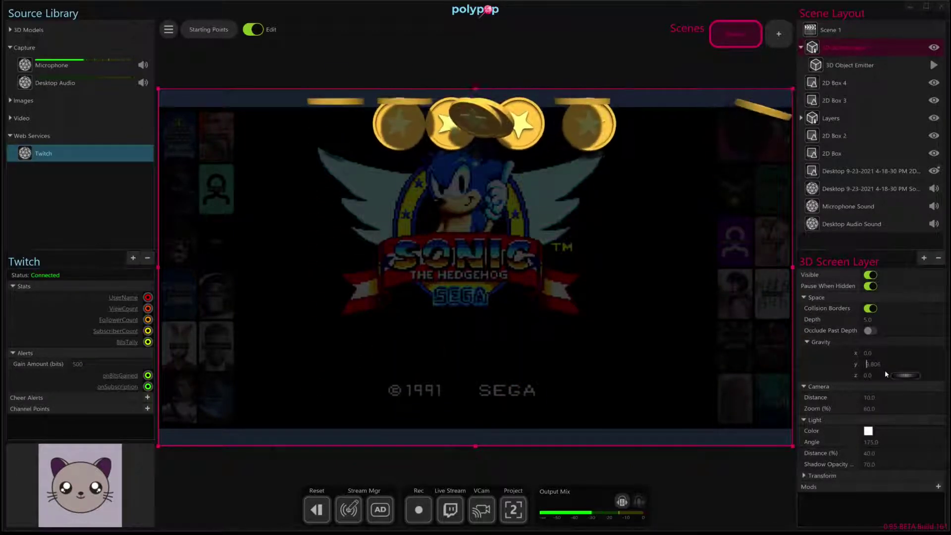
text(-)
key(Return)
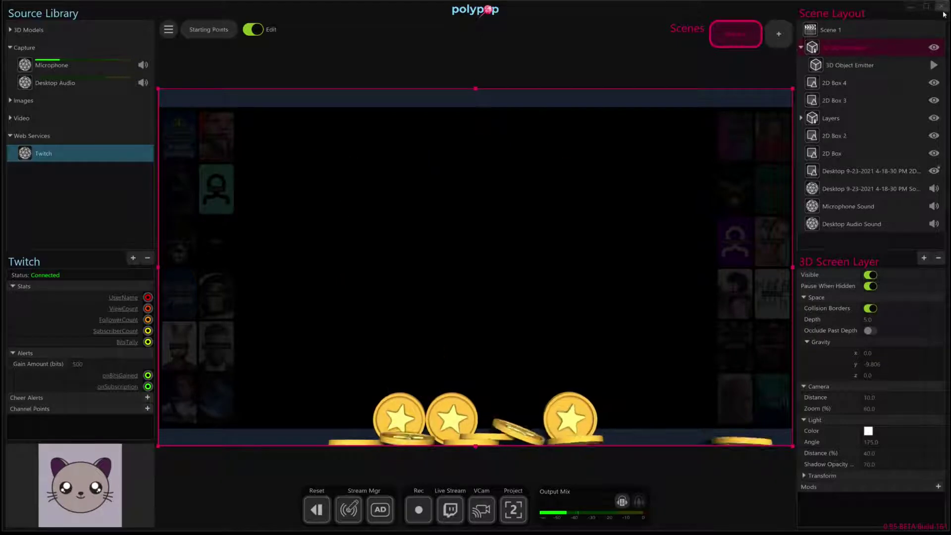
- Select the 3D Object Emitter and emit two test coins under the downward gravity
click(867, 66)
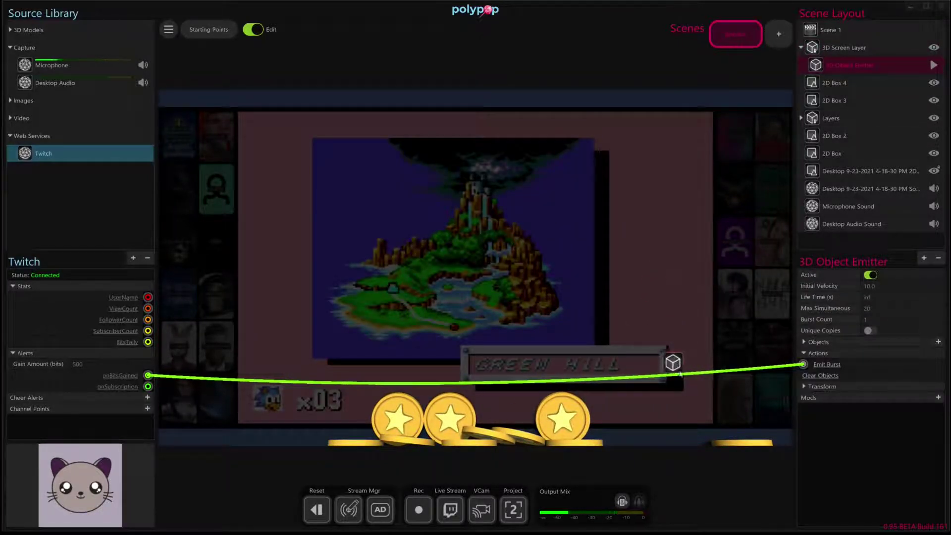
click(826, 364)
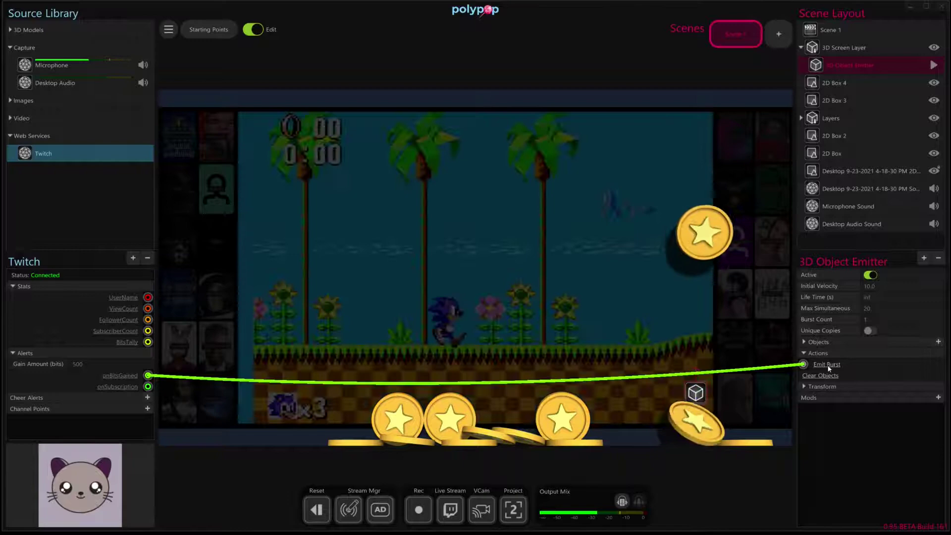
click(826, 364)
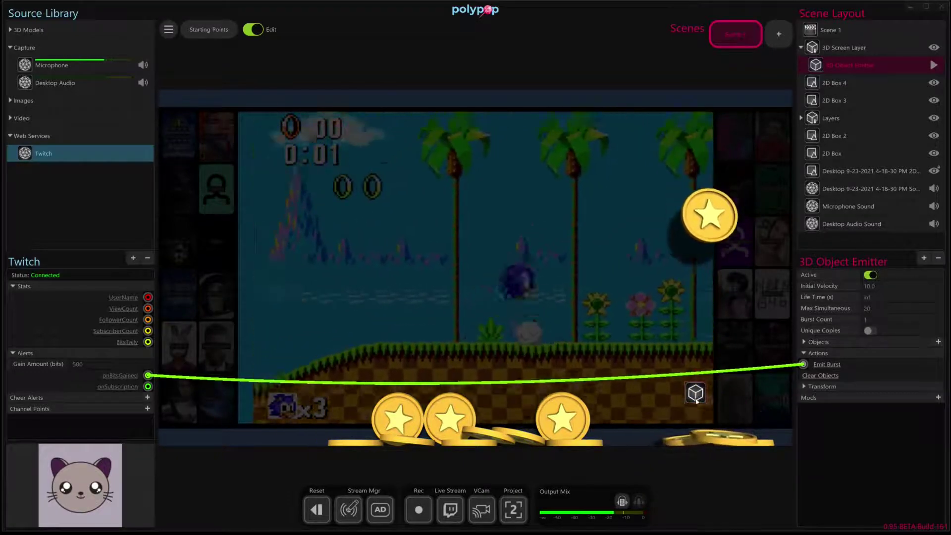
- Move the emitter near the canvas's lower-right corner, about x 5.32 and y -2.18, and set its z rotation to 36
drag(696, 392, 705, 365)
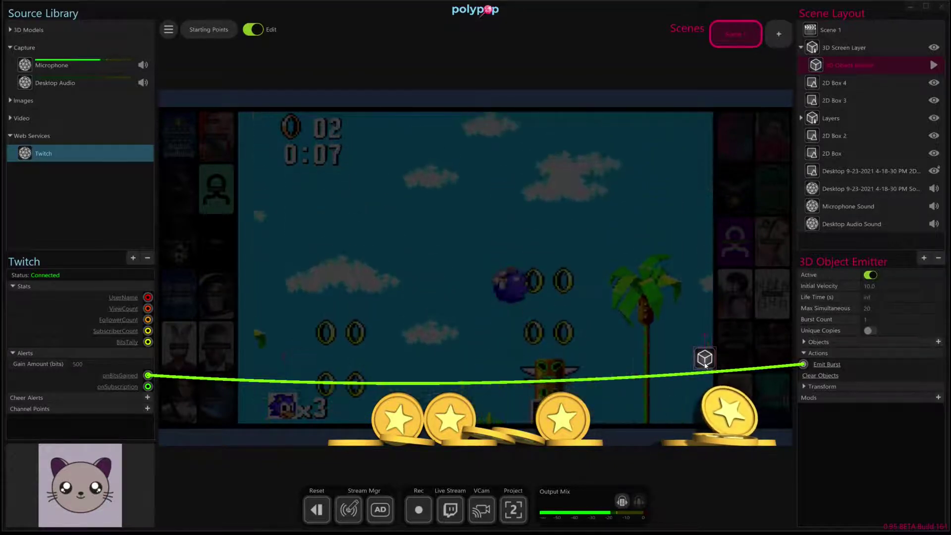
drag(705, 366, 750, 388)
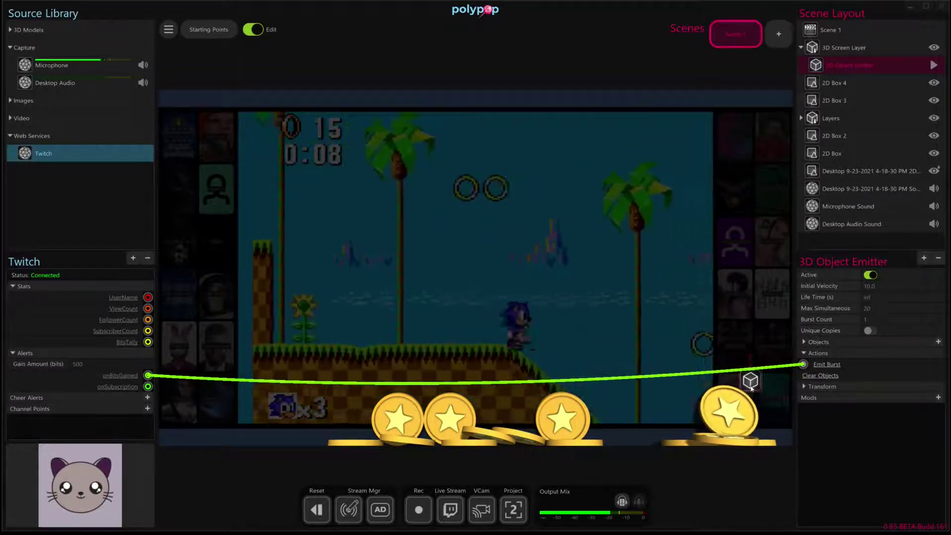
click(822, 386)
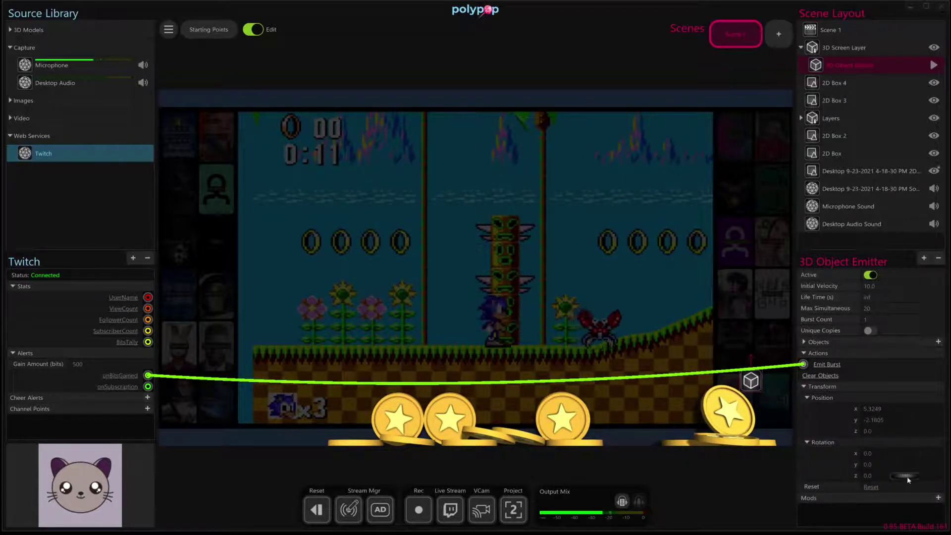
drag(908, 480, 917, 479)
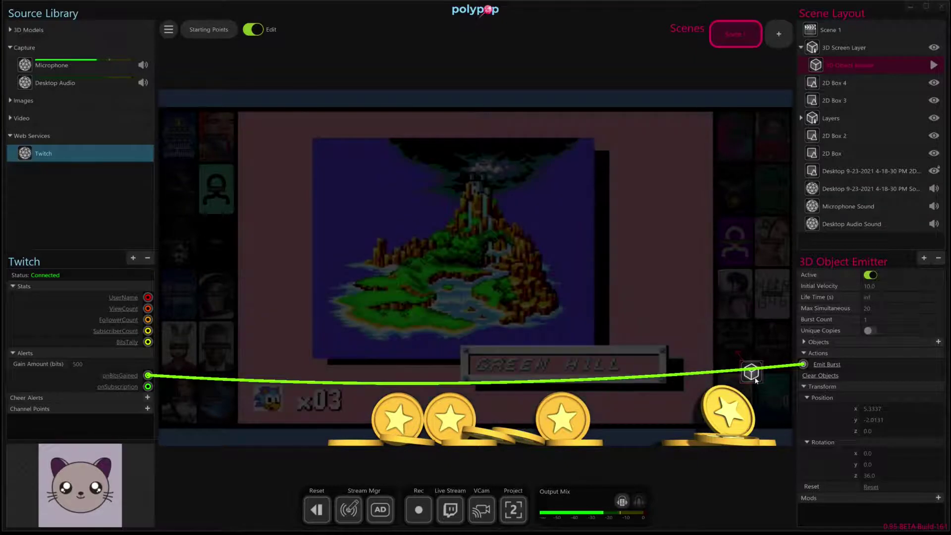
- Emit repeated coin bursts from the angled emitter to test their arc across the scene
click(825, 364)
click(825, 364)
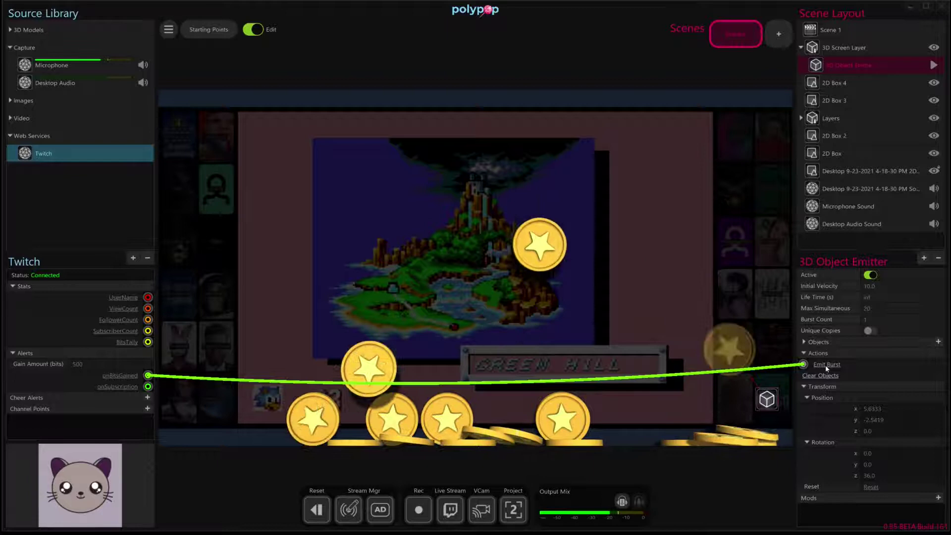
click(825, 365)
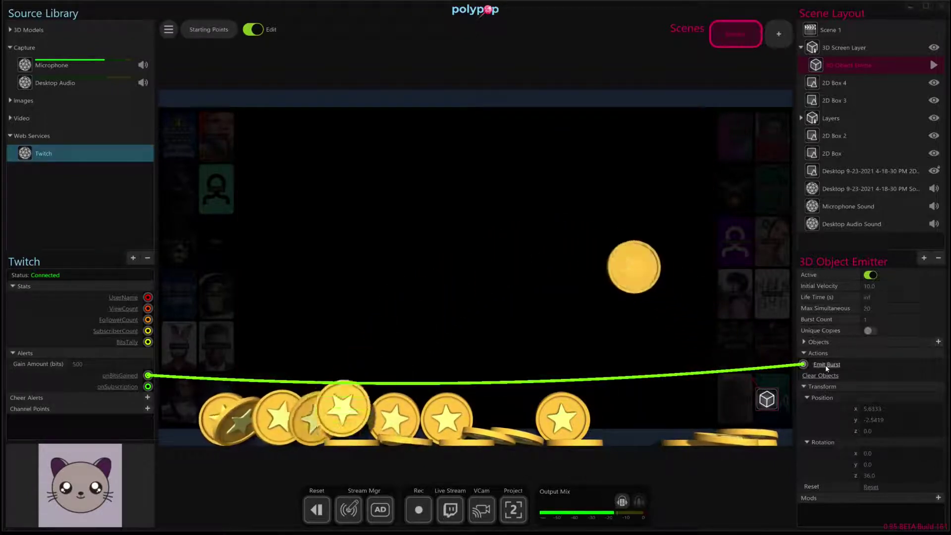
click(825, 365)
click(825, 365)
click(825, 364)
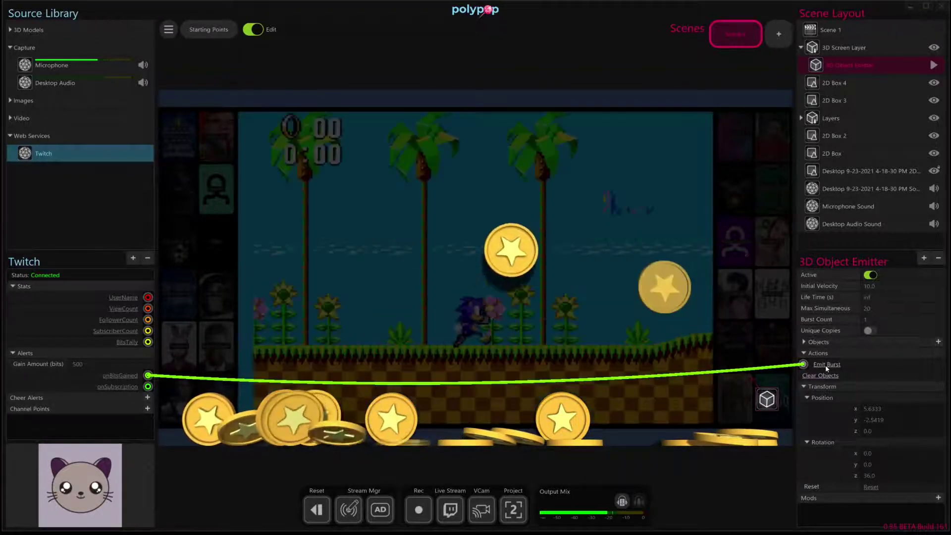
click(825, 364)
click(825, 365)
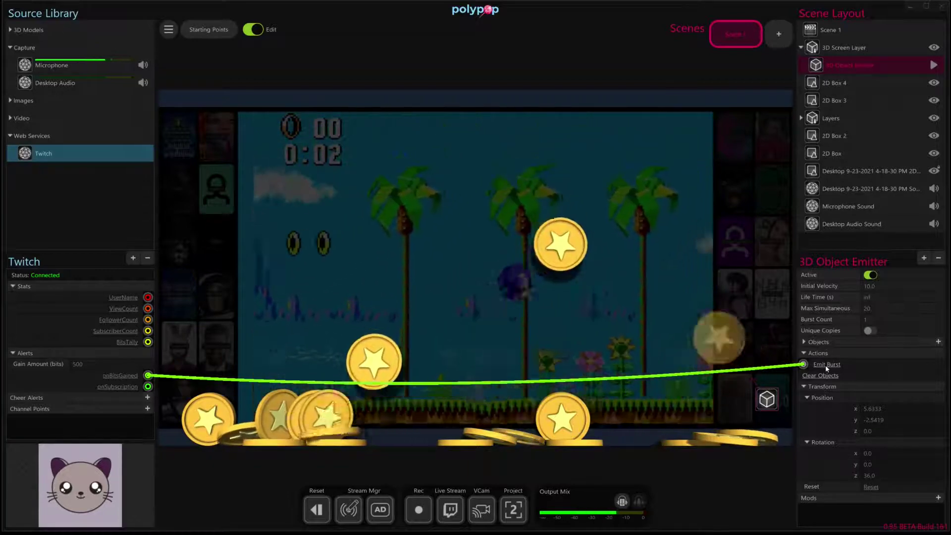
- Emit another test coin burst and raise the emitter's maximum simultaneous objects to 30
click(825, 365)
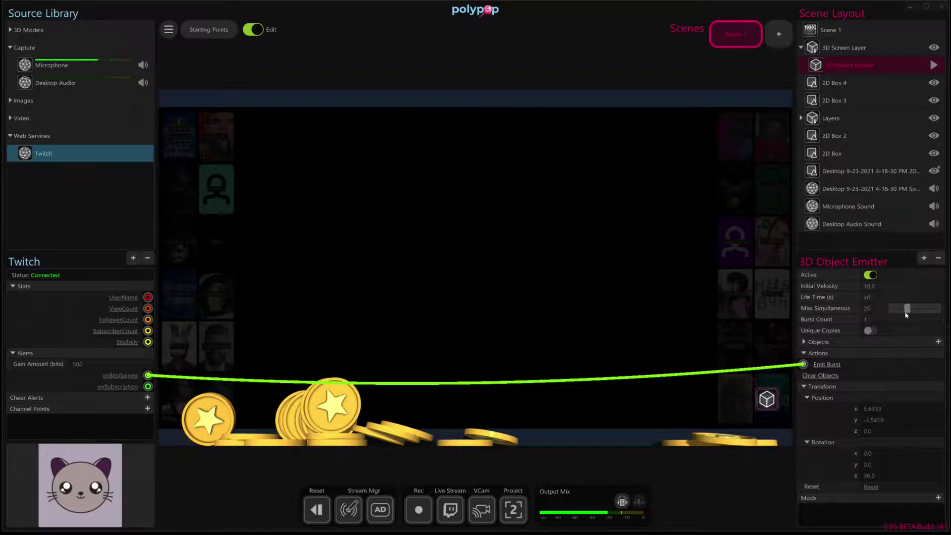
drag(904, 315, 902, 317)
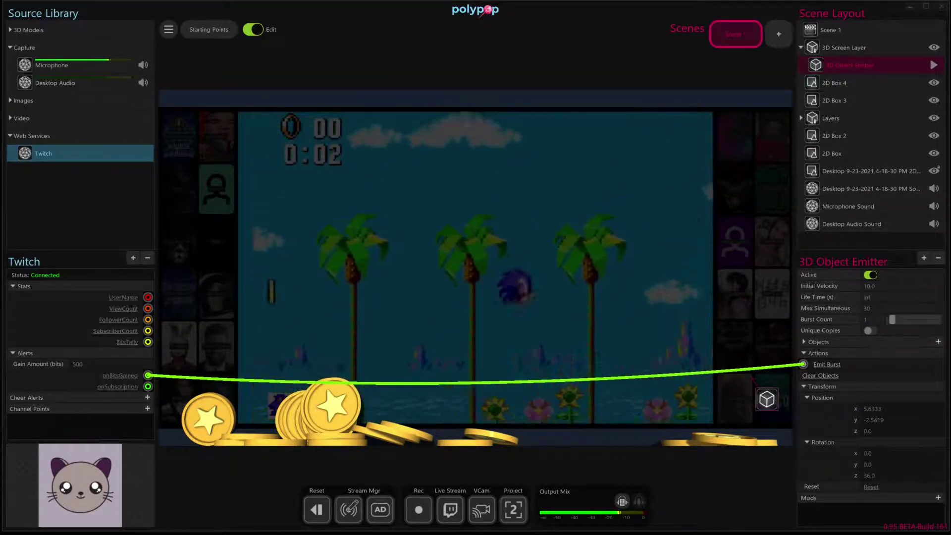
- Try a burst count of 4 with a test emission and restore it to 1
drag(891, 319, 893, 324)
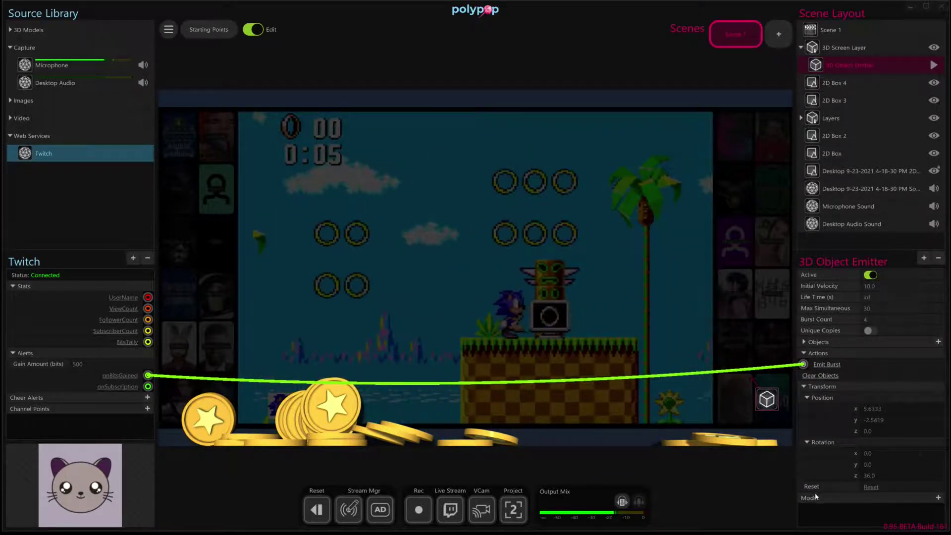
click(825, 365)
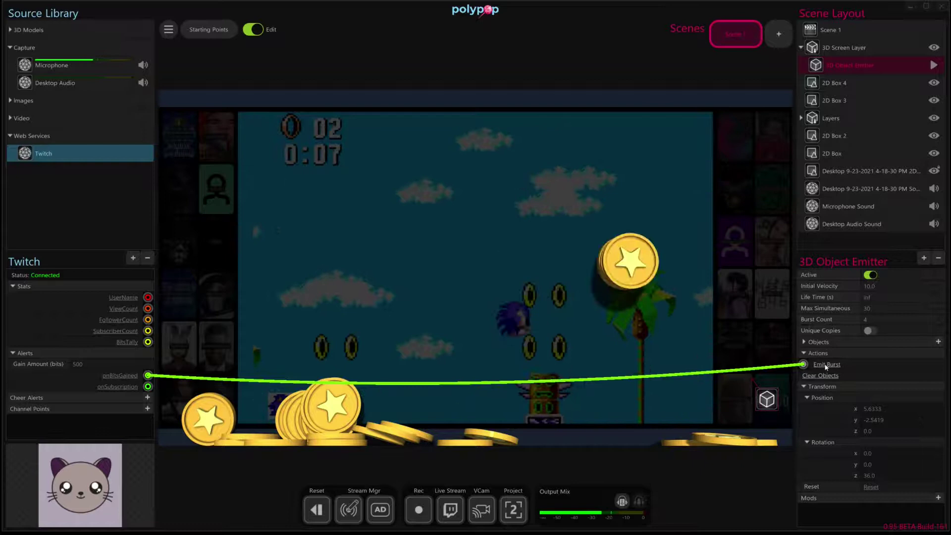
drag(897, 319, 894, 320)
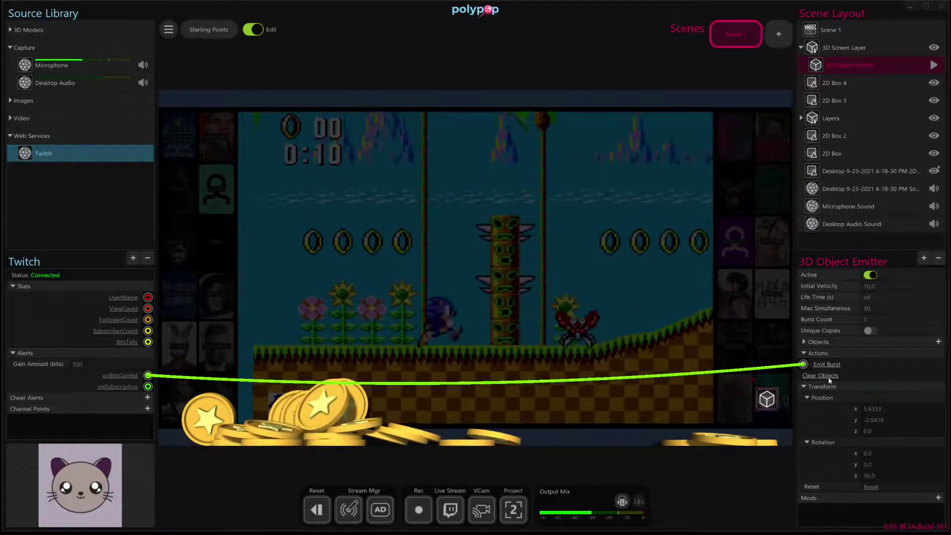
- Expand the emitter's objects to show the coin's material, transform and physics settings
click(823, 342)
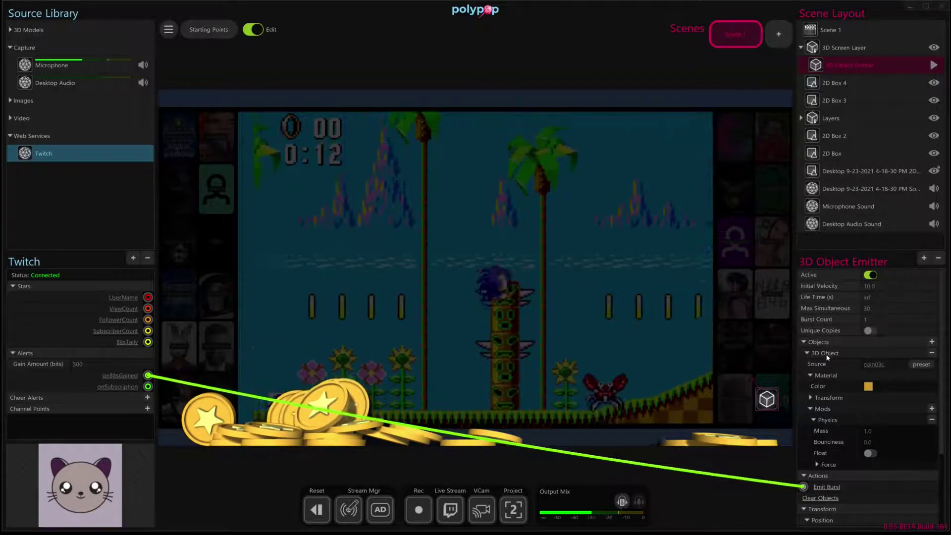
click(824, 353)
click(825, 352)
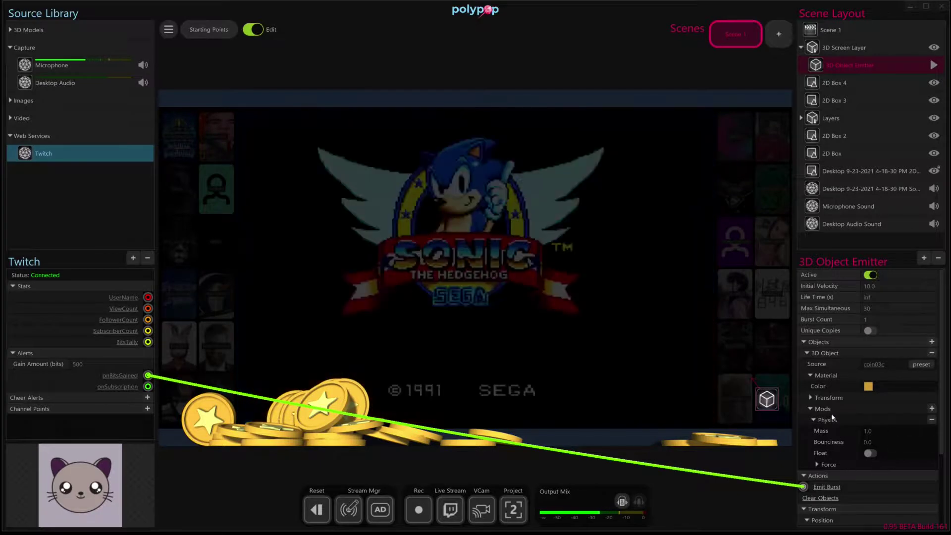
- Try a different scale for the emitted coin object and restore it to 1.0
click(825, 397)
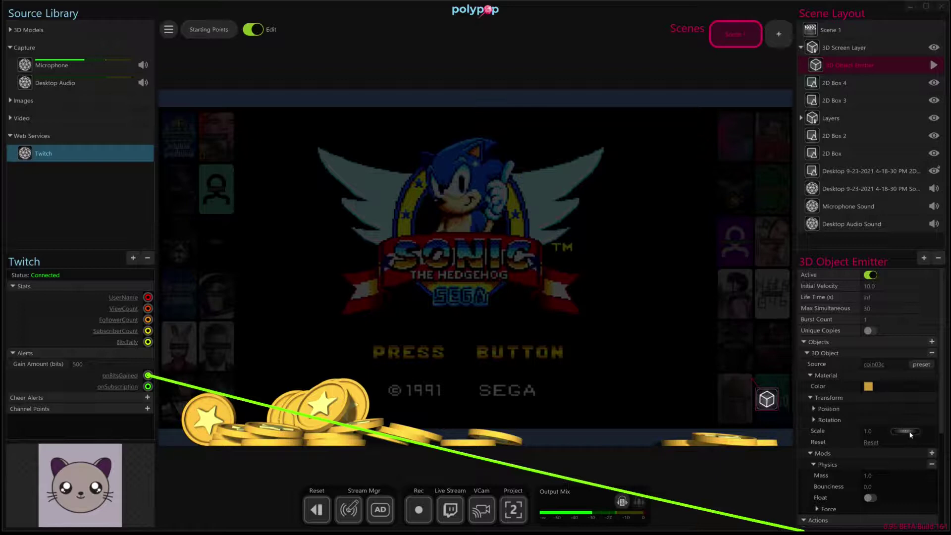
drag(908, 435, 901, 433)
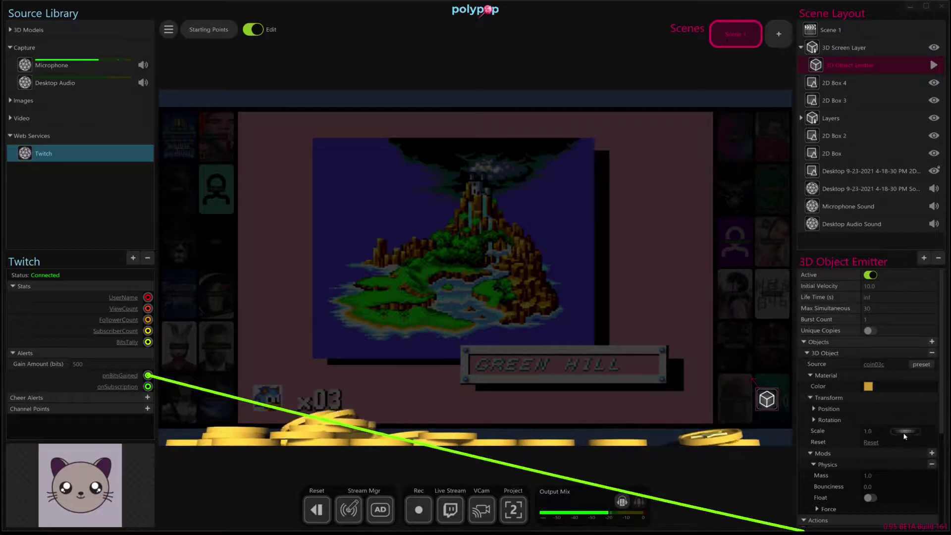
click(823, 396)
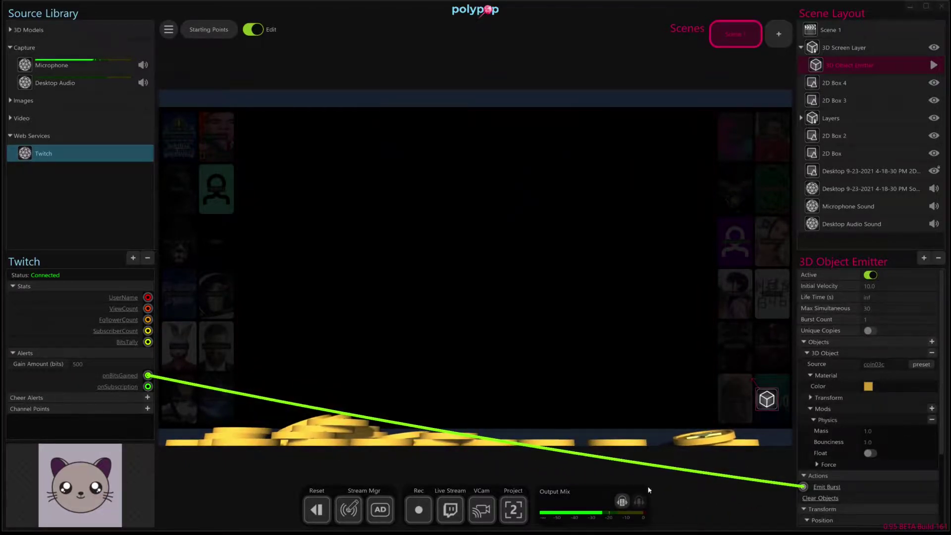
- Try a coin bounciness of 1.0 with repeated test bursts and restore it to 0.0
click(826, 487)
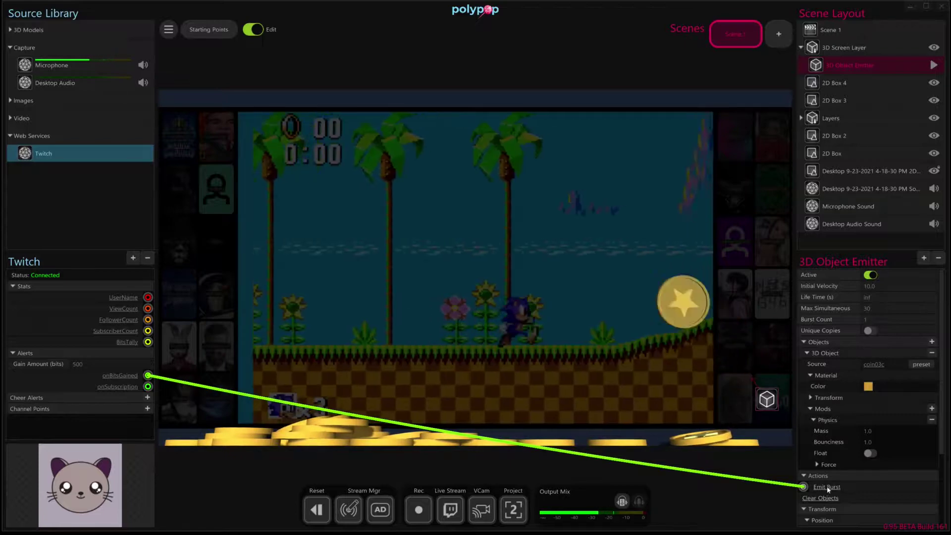
click(826, 487)
click(826, 486)
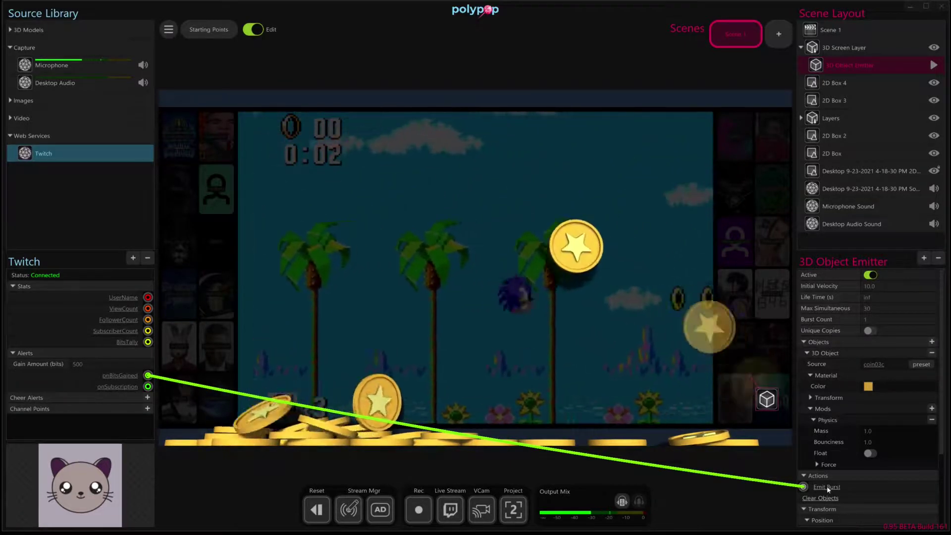
click(826, 487)
click(827, 486)
click(827, 486)
click(827, 487)
click(826, 487)
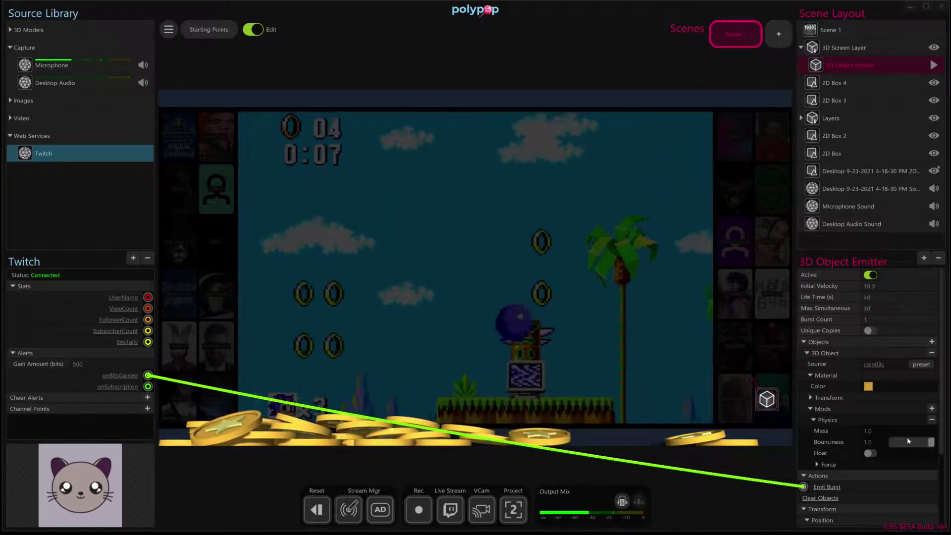
scroll(907, 442, down, 10)
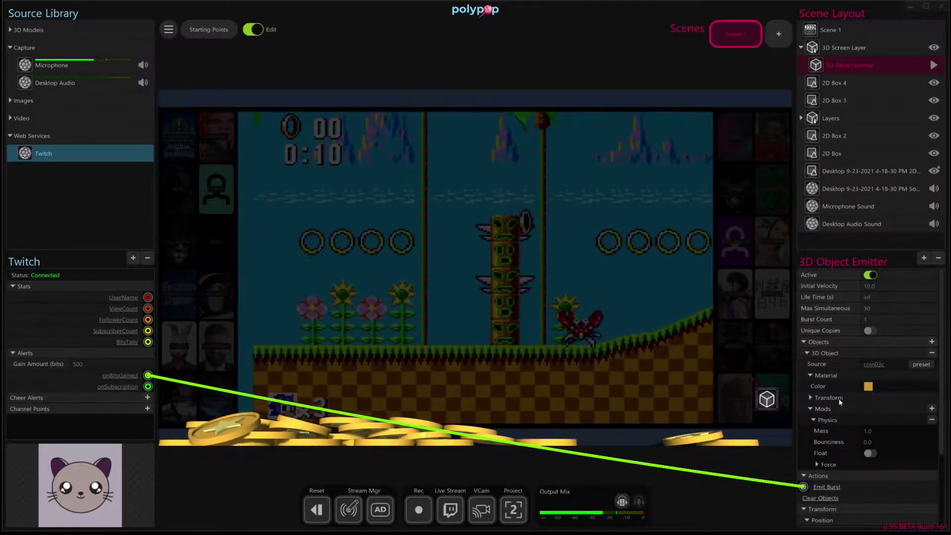
- Recolor the coin material, trying blue and settling on bright yellow, RGB 246, 231, 0
click(867, 386)
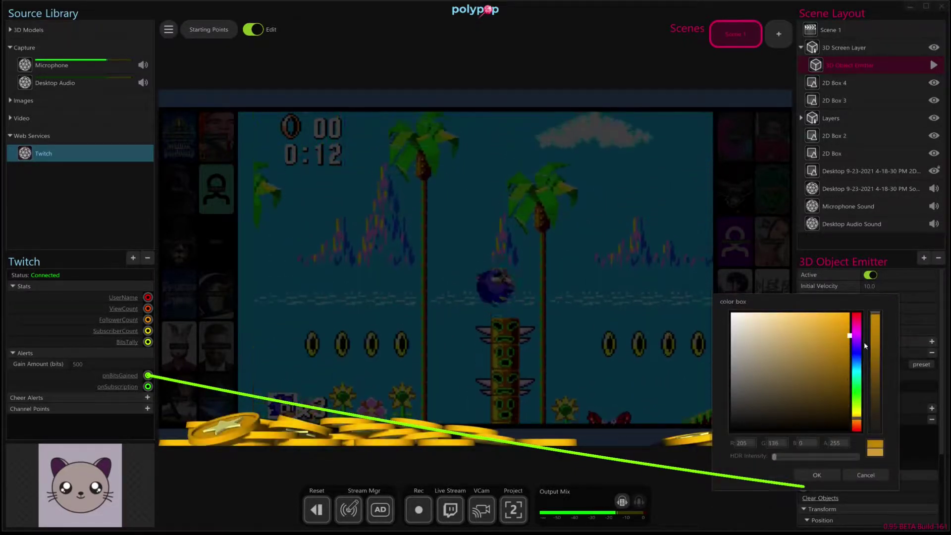
click(854, 355)
drag(854, 356, 854, 364)
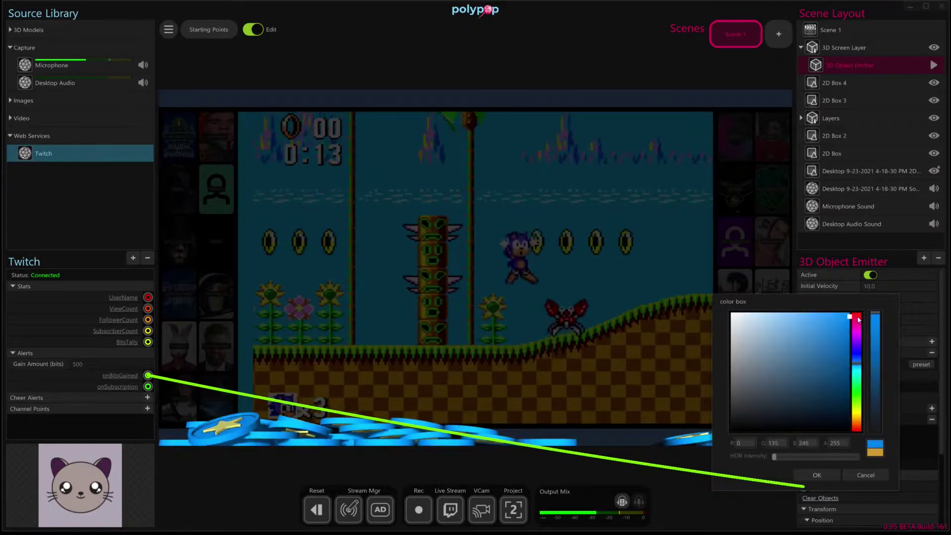
drag(854, 404, 812, 412)
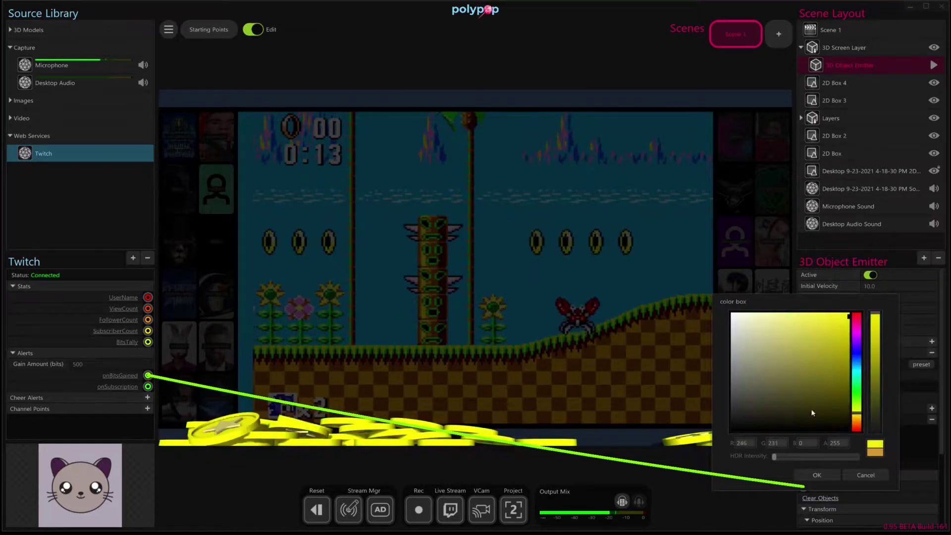
click(825, 477)
- Darken the coin material's color to an olive yellow, about RGB 139, 131, 0
click(868, 386)
drag(847, 314, 859, 380)
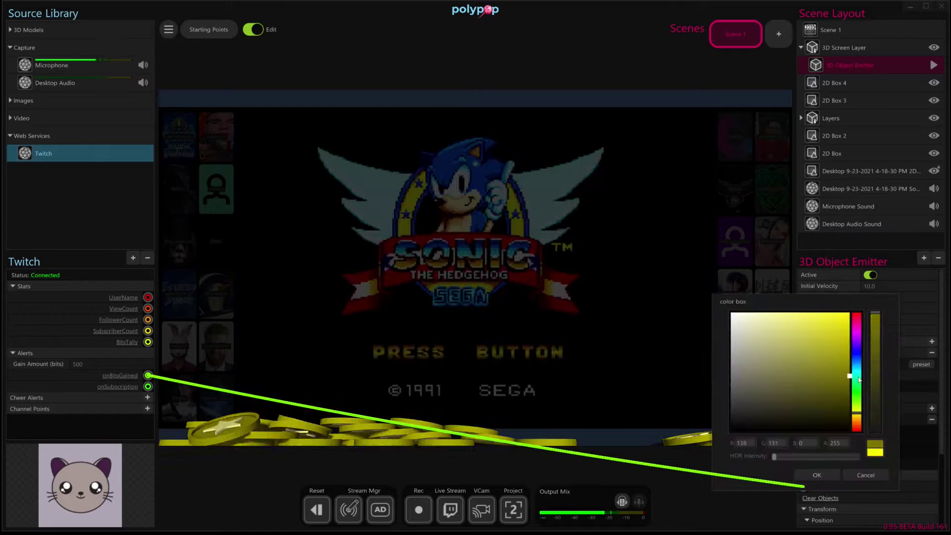
click(816, 475)
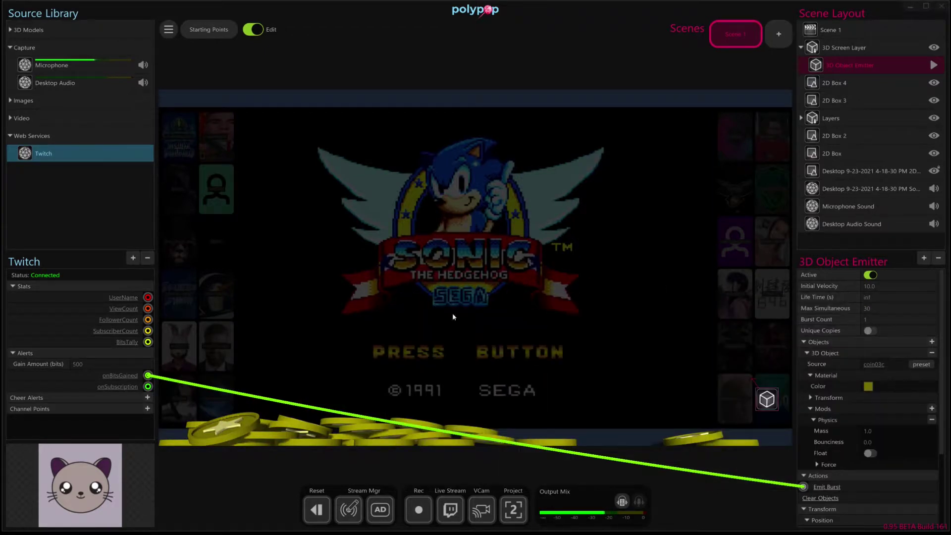